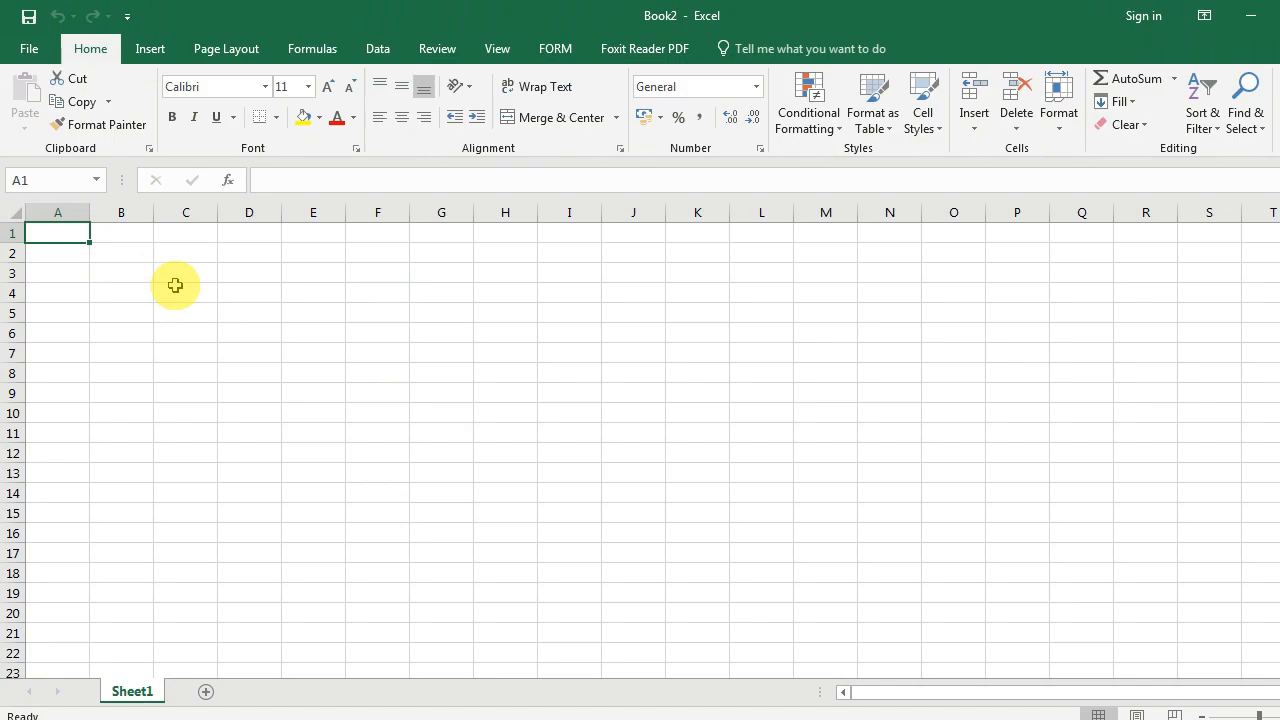
# Open the Database11 Access database from the Documents folder as an external data source.
pyautogui.click(378, 52)
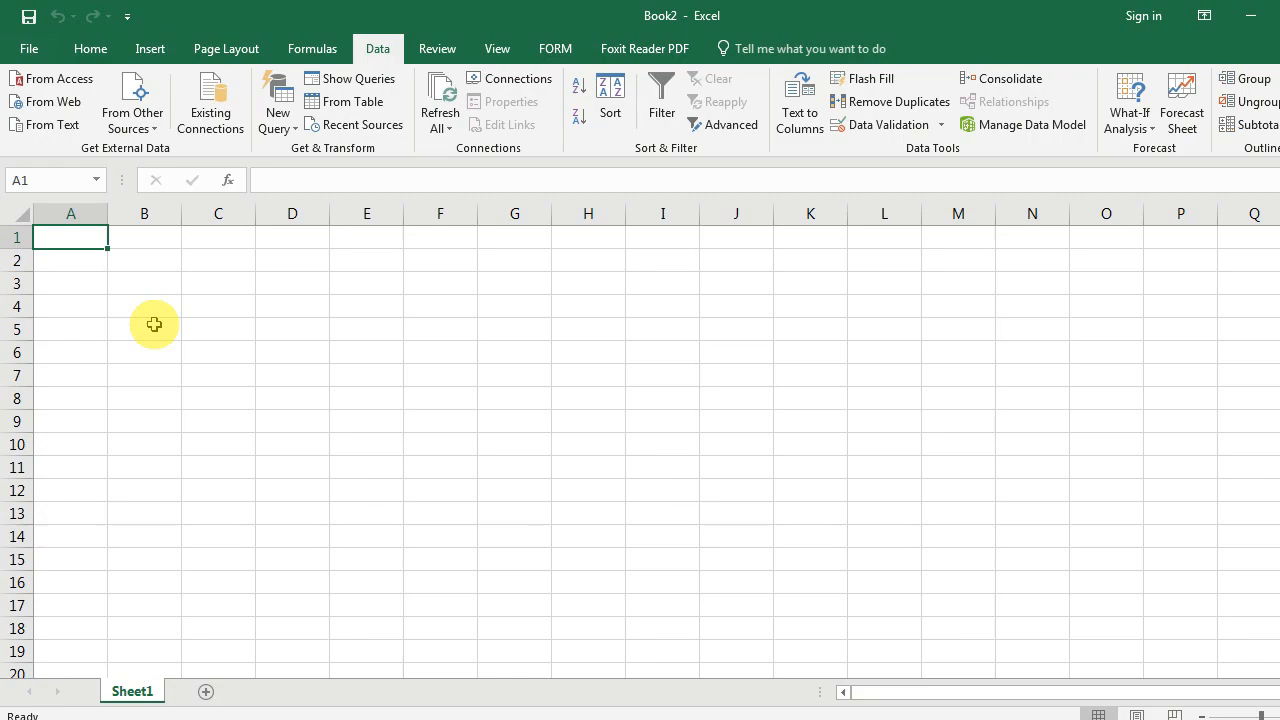
pyautogui.press('Delete')
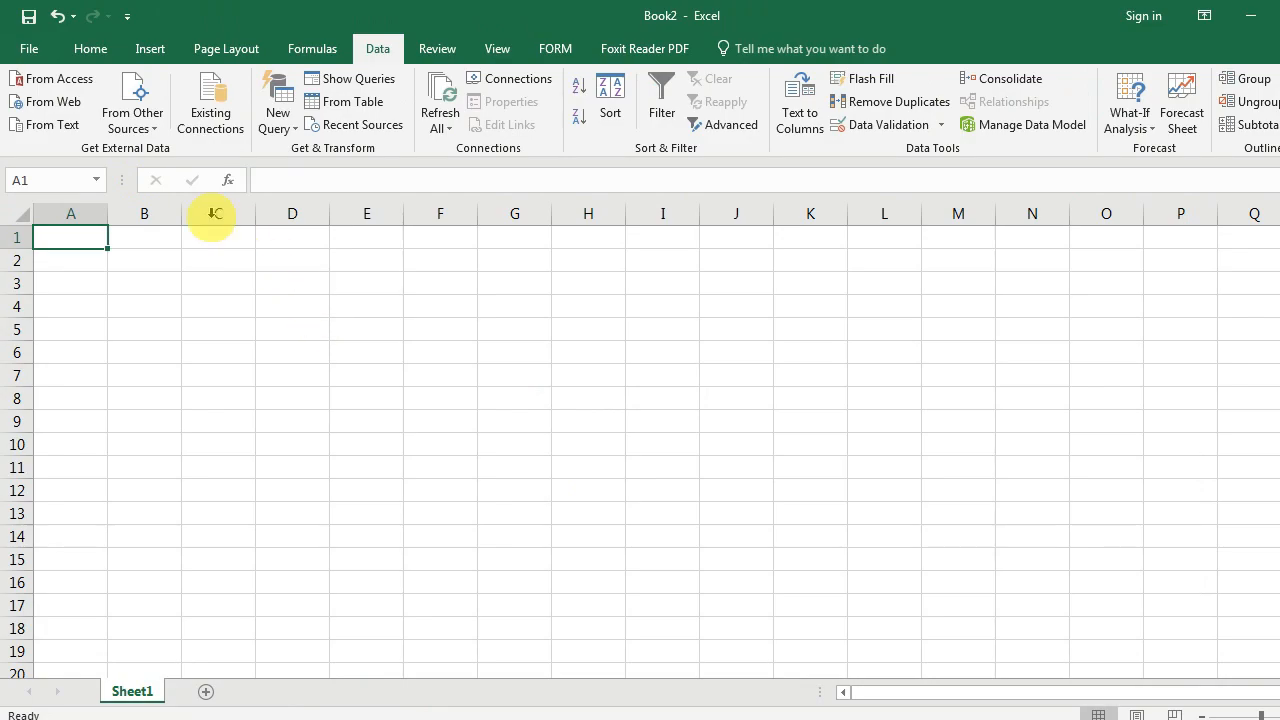
pyautogui.click(50, 79)
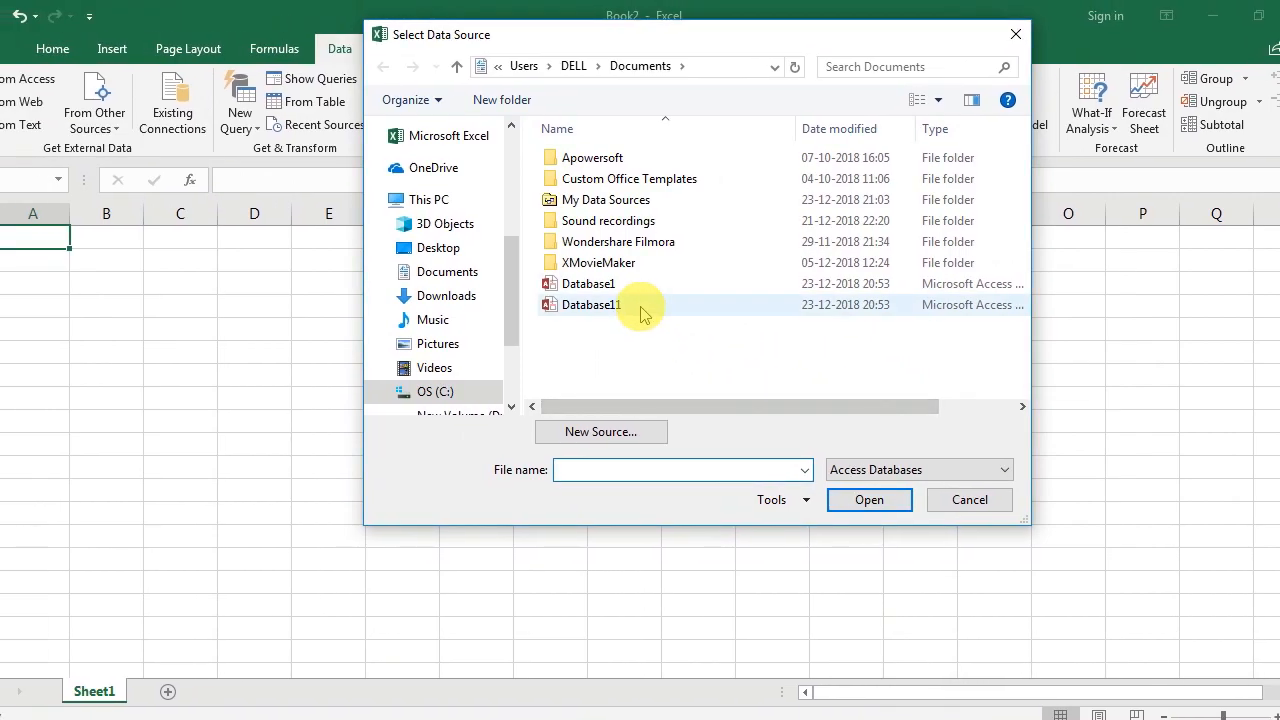
pyautogui.click(600, 261)
pyautogui.click(821, 452)
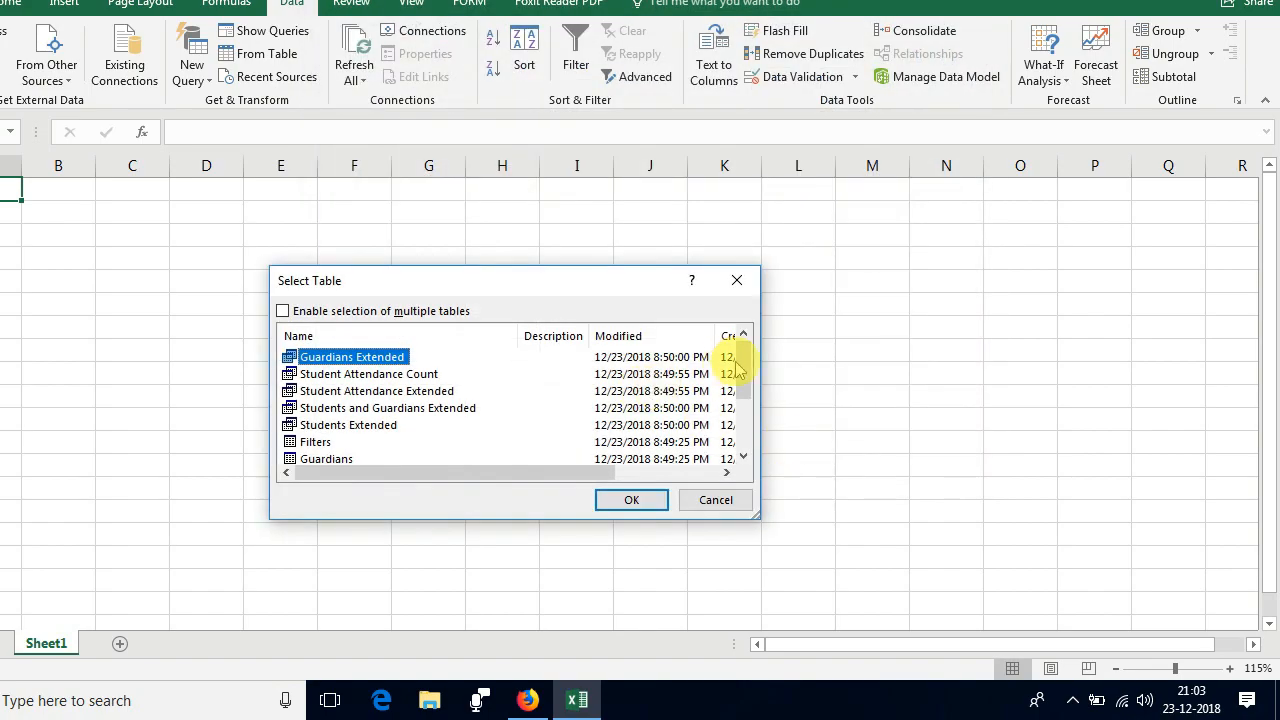
# Import the Students table from the database as a table into the existing worksheet at cell A1.
pyautogui.moveTo(737, 370); pyautogui.dragTo(737, 414)
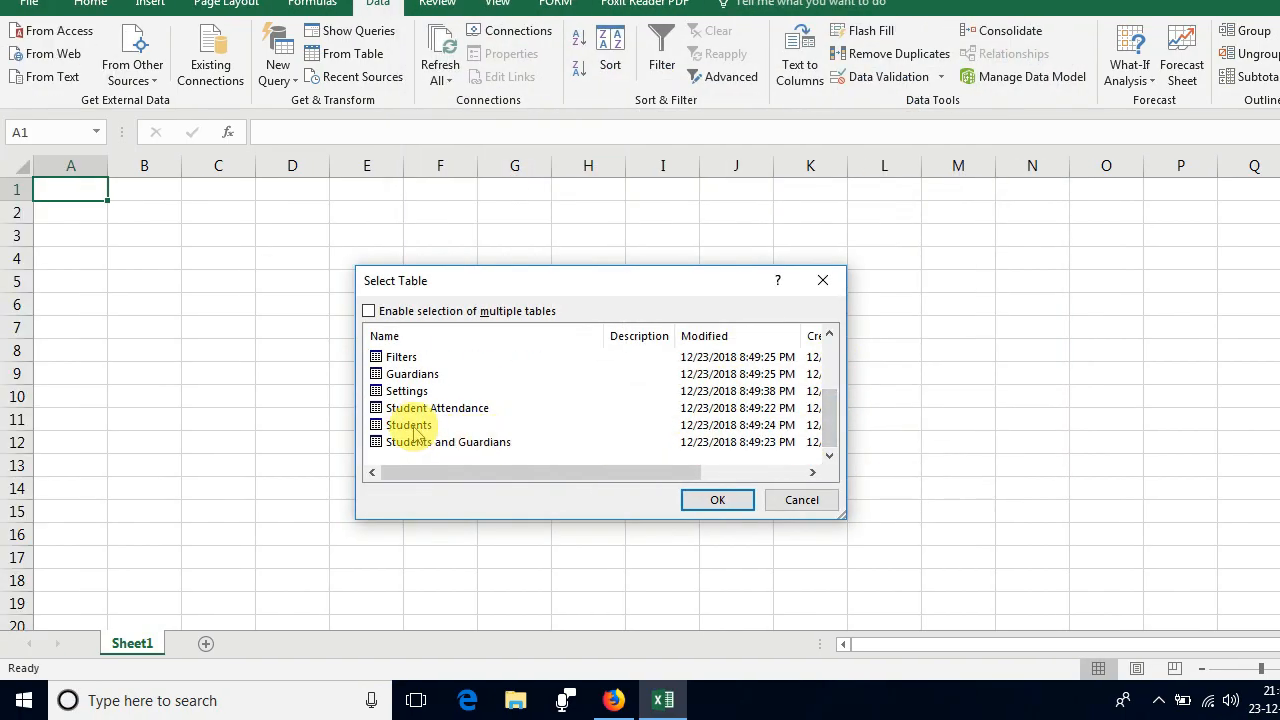
pyautogui.click(415, 430)
pyautogui.click(716, 500)
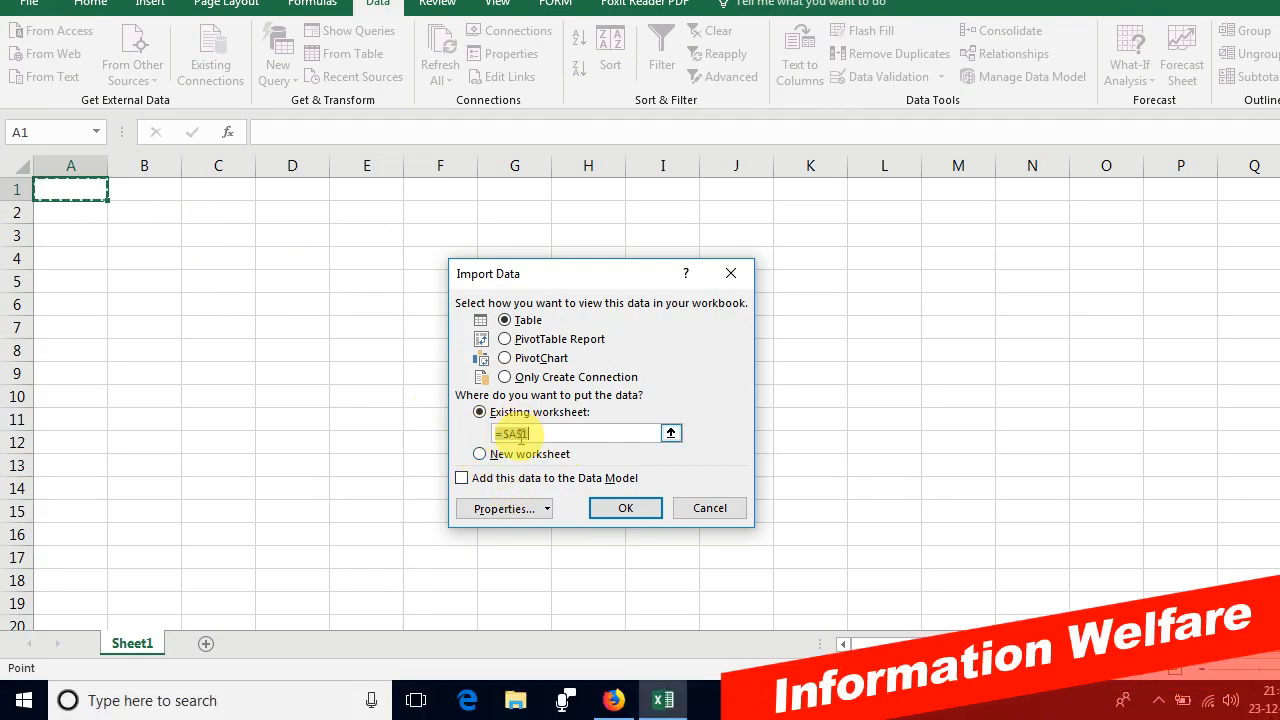
pyautogui.click(627, 510)
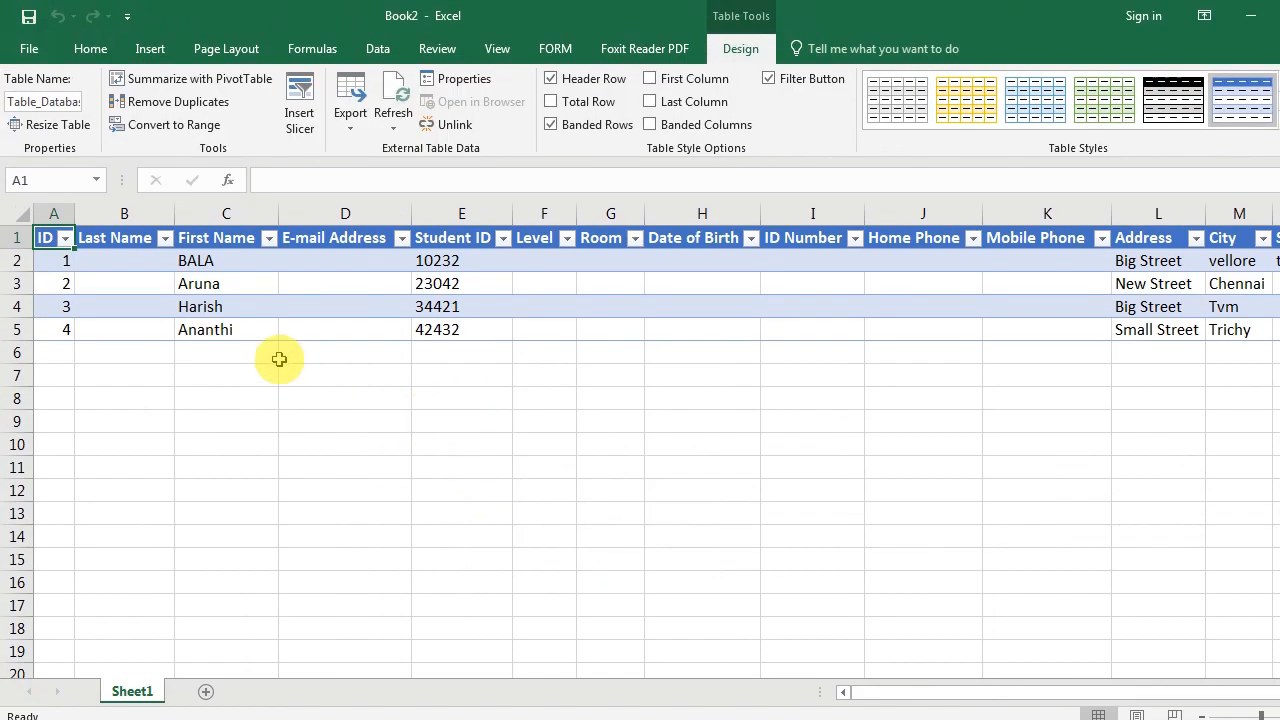
# Examine the imported student records across the table's columns, starting from the First Name column.
pyautogui.click(231, 299)
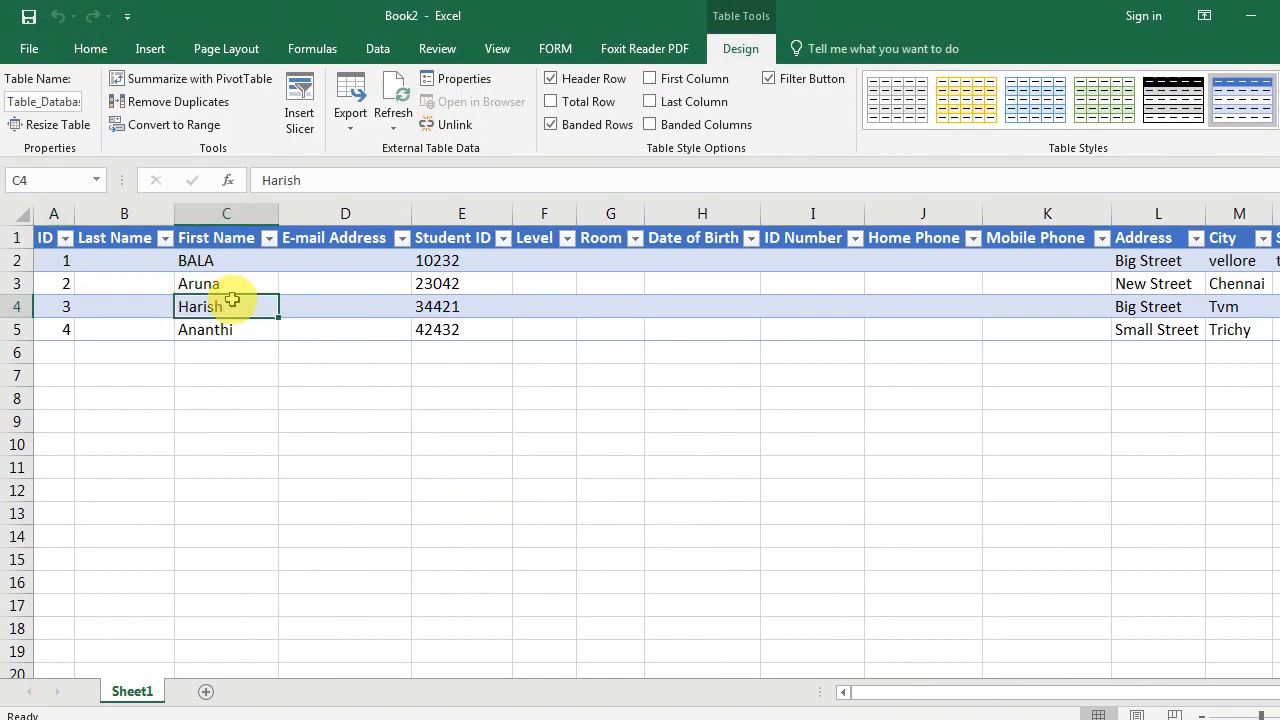
pyautogui.press('Right')
pyautogui.press('Right')
pyautogui.press('Right')
pyautogui.press('Right')
pyautogui.press('Right')
pyautogui.press('Right')
pyautogui.press('Right')
pyautogui.press('Right')
pyautogui.press('Right')
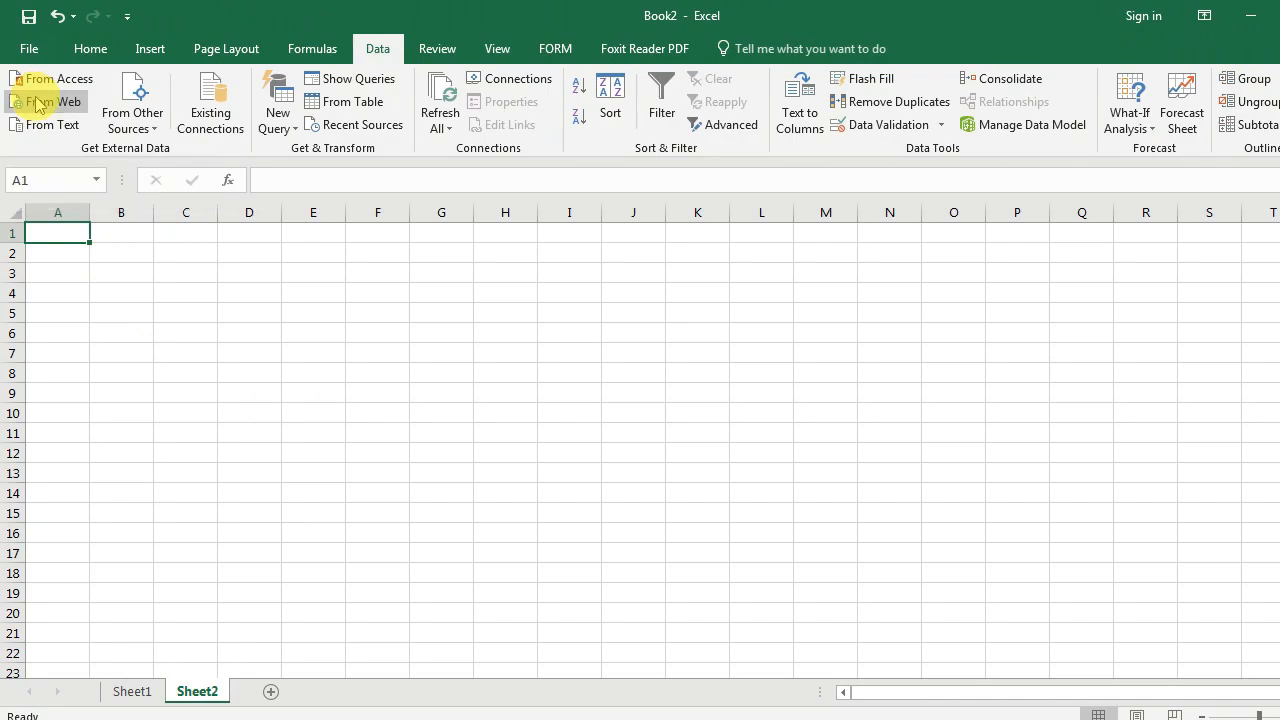
pyautogui.click(38, 102)
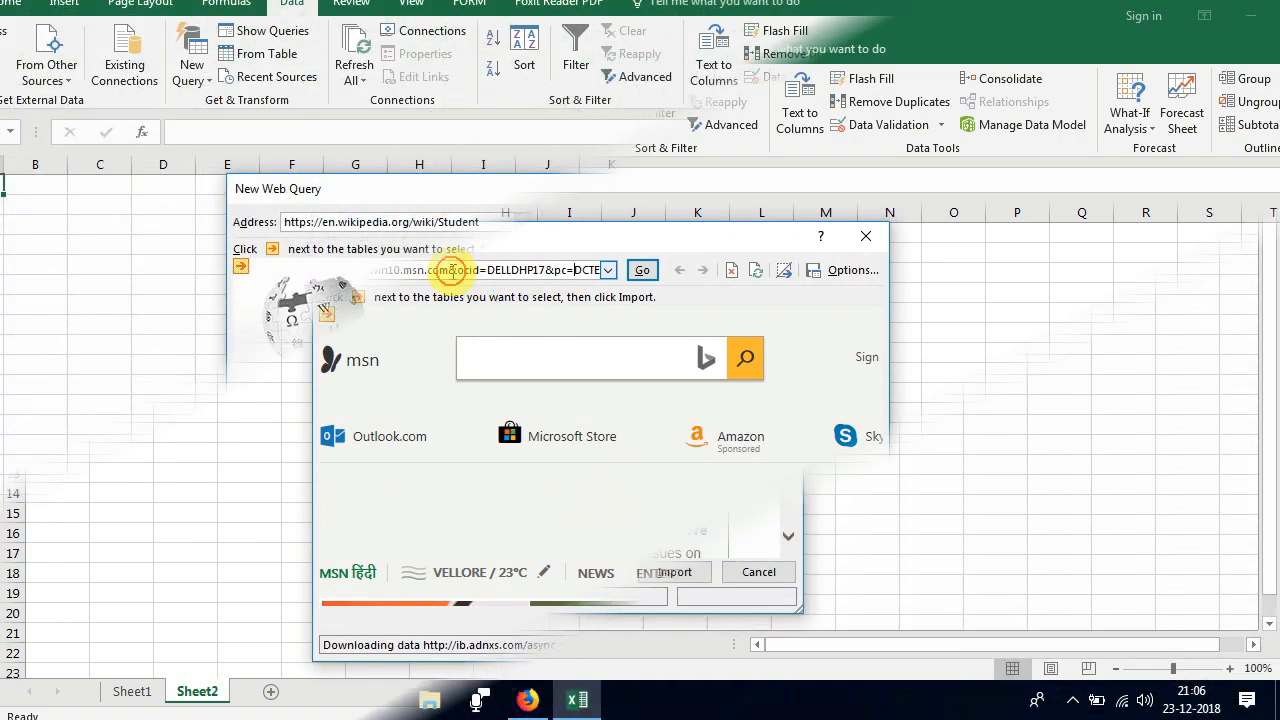
pyautogui.click(642, 270)
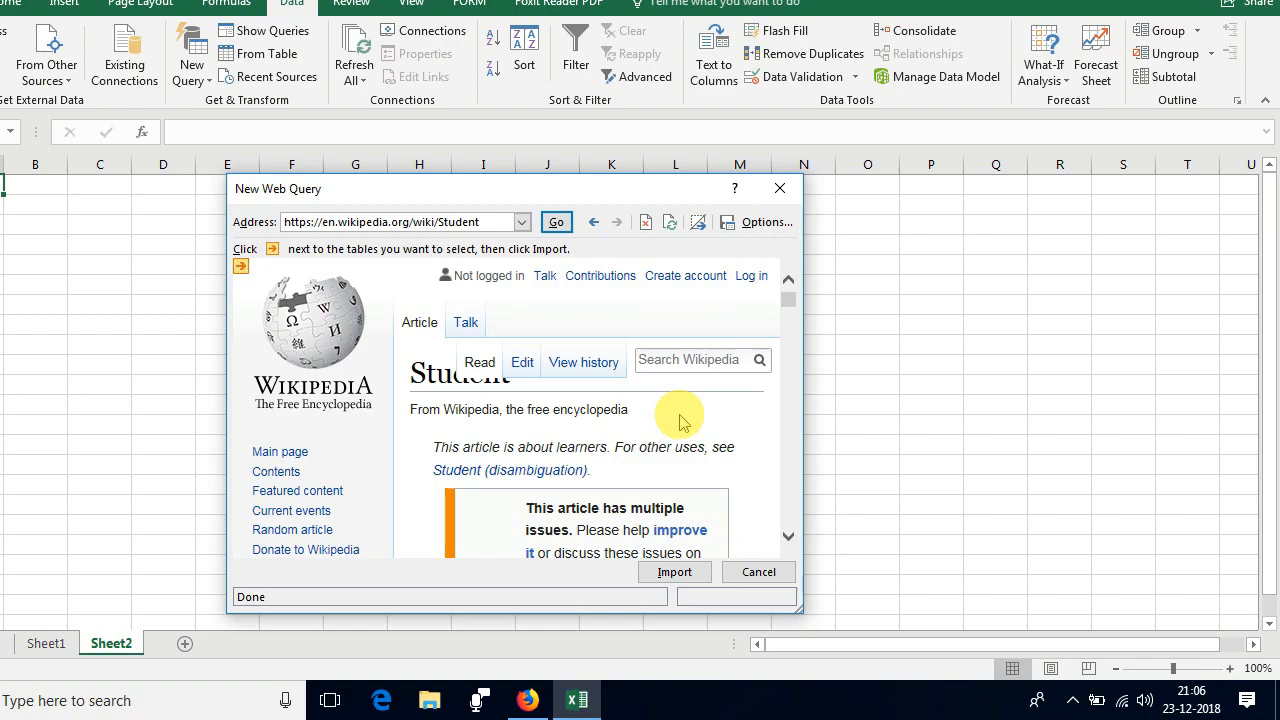
pyautogui.click(674, 572)
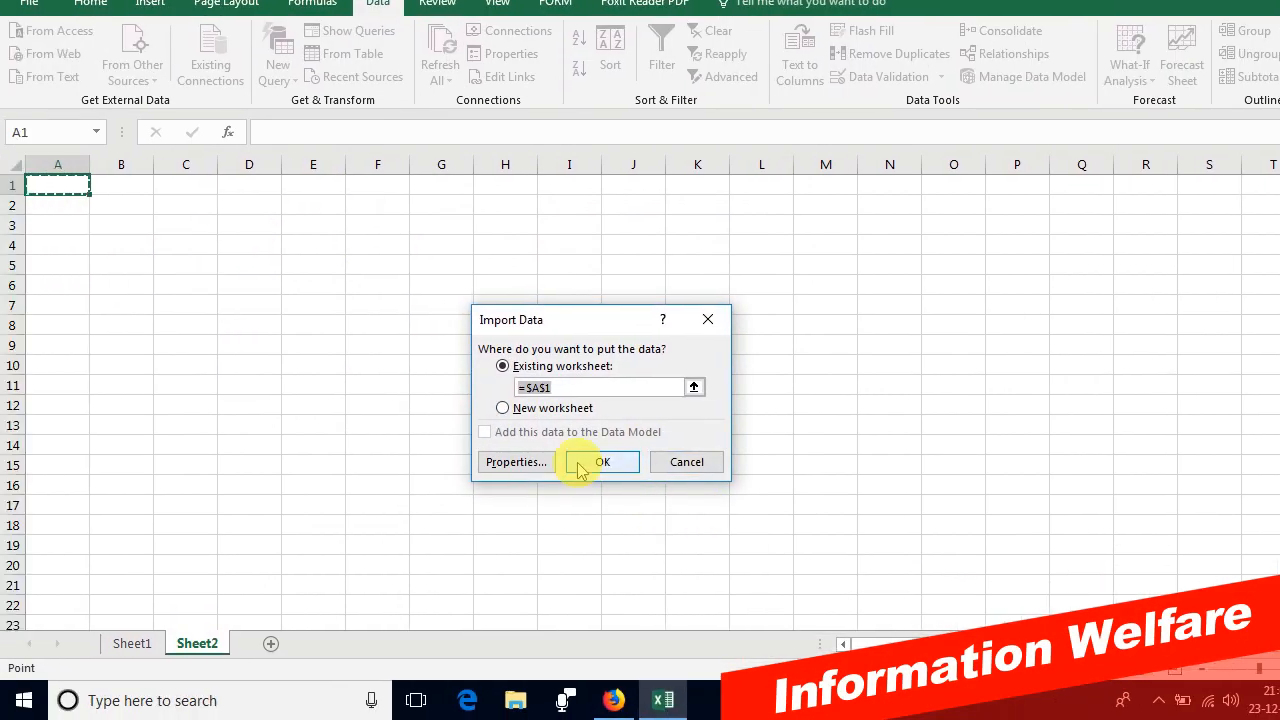
pyautogui.click(585, 507)
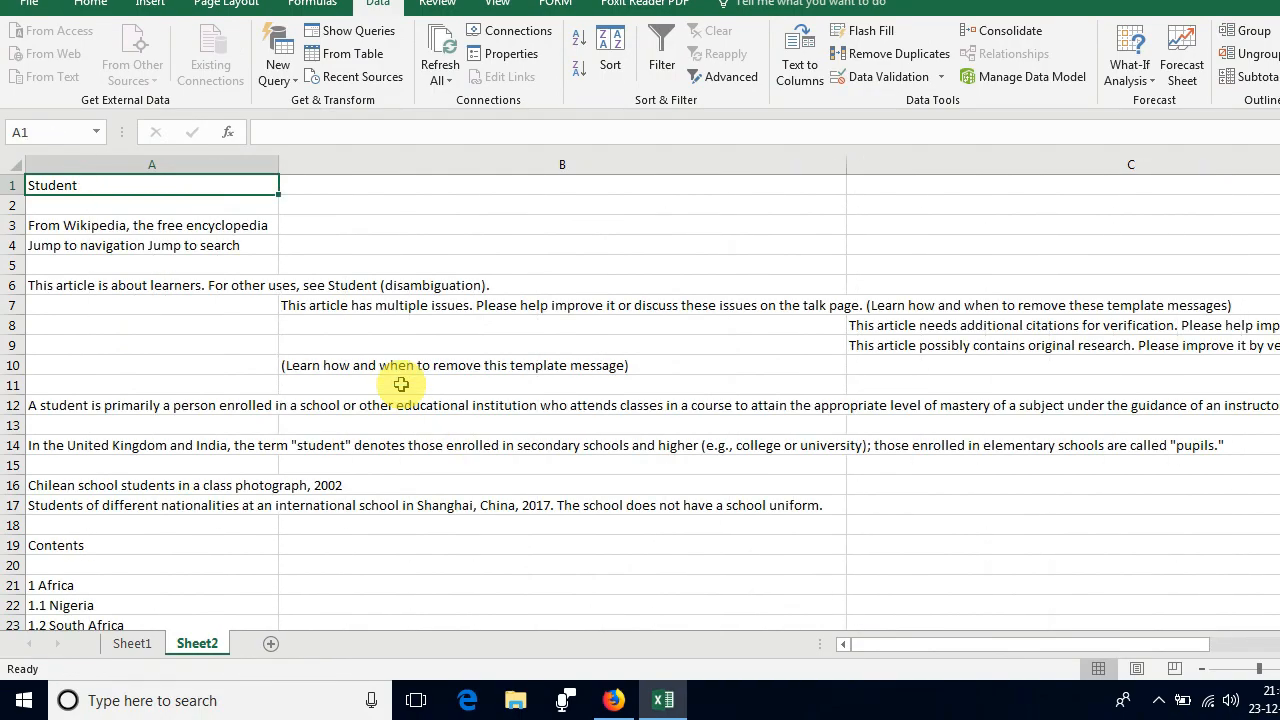
# Examine the imported Wikipedia article text down the rows of Sheet2 and return to its beginning.
pyautogui.press('Down')
pyautogui.press('Down')
pyautogui.press('Down')
pyautogui.press('Down')
pyautogui.press('Down')
pyautogui.press('Down')
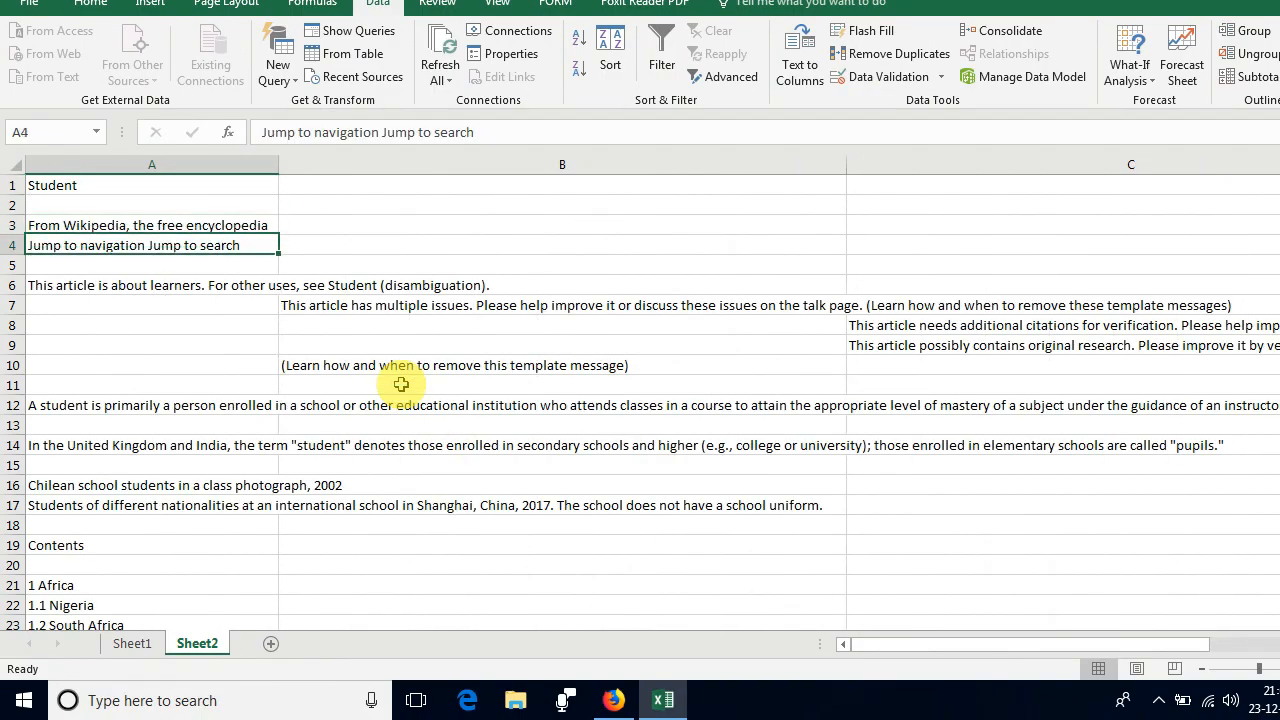
pyautogui.scroll(-11, 400, 383)
pyautogui.scroll(-11, 399, 383)
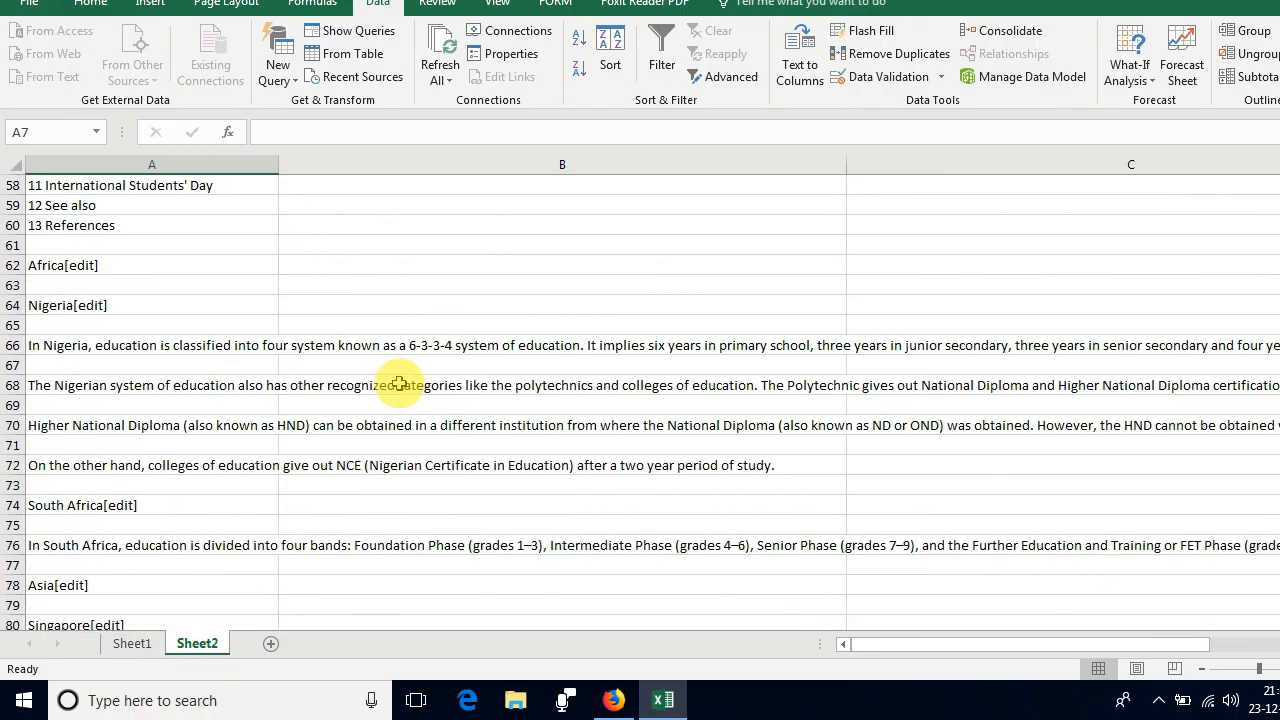
pyautogui.scroll(20, 399, 383)
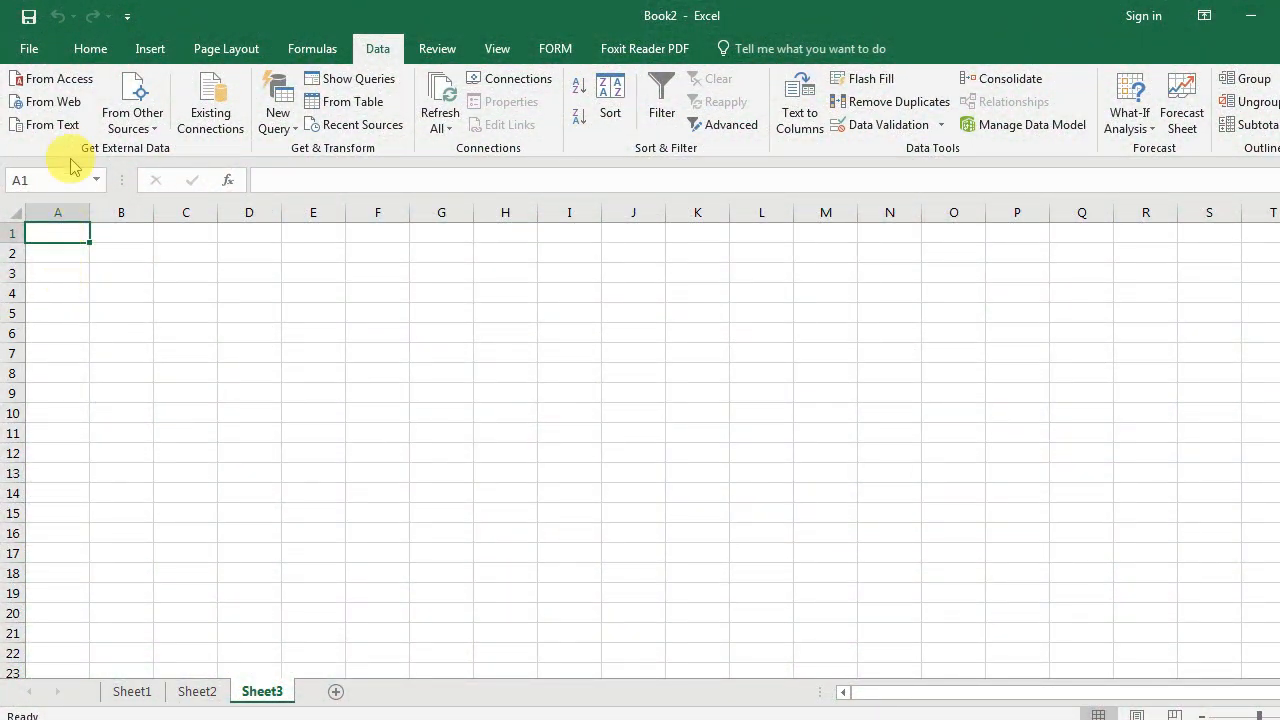
# Start importing the starburn text file from the Documents folder into Sheet3.
pyautogui.click(60, 128)
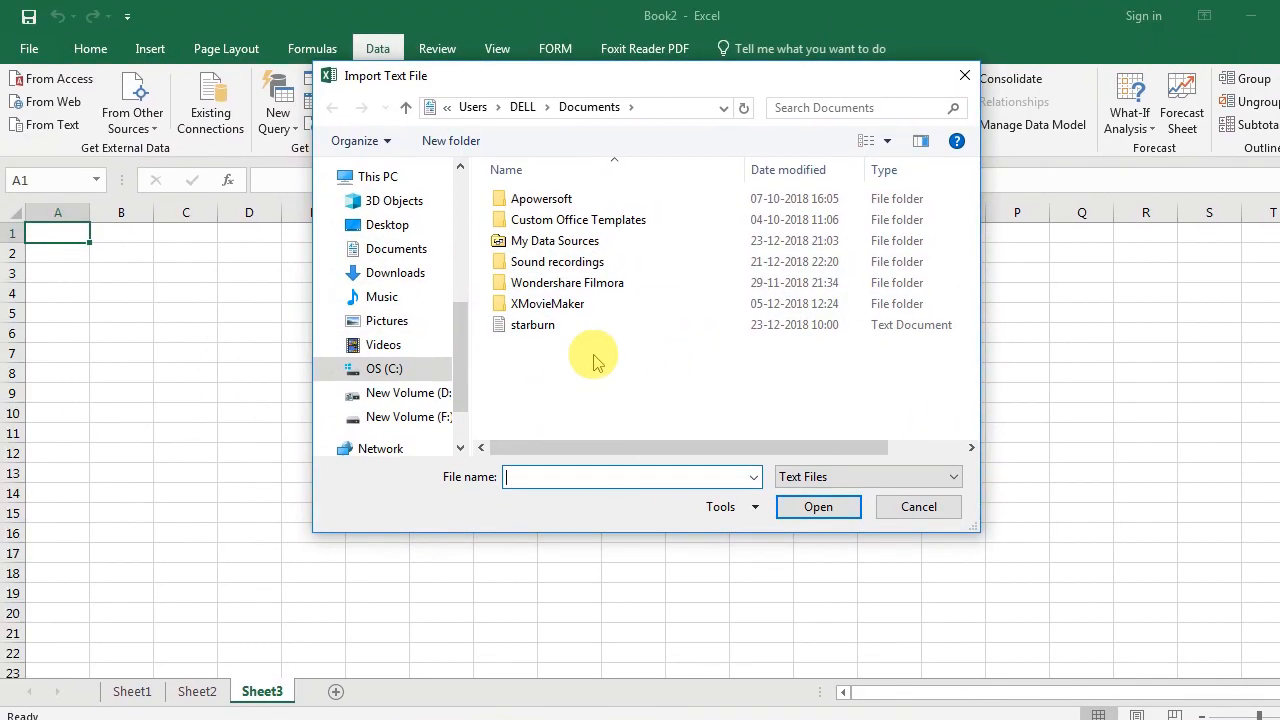
pyautogui.click(566, 324)
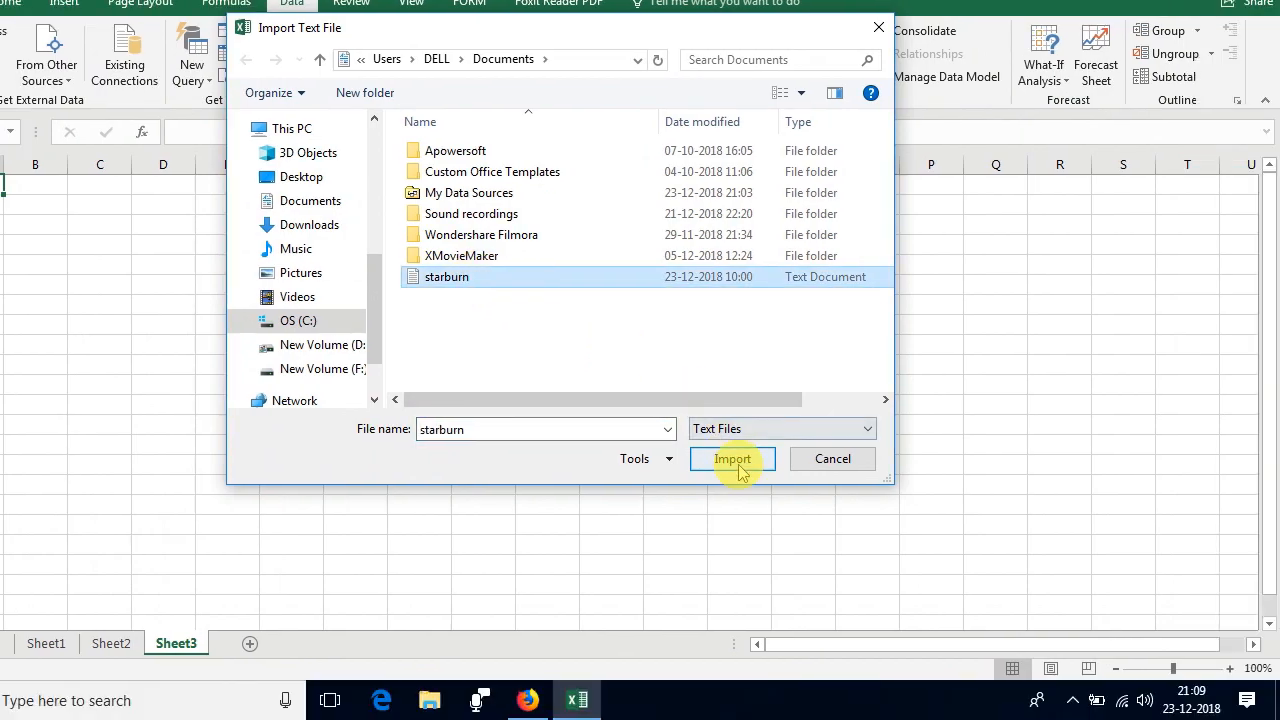
pyautogui.click(740, 467)
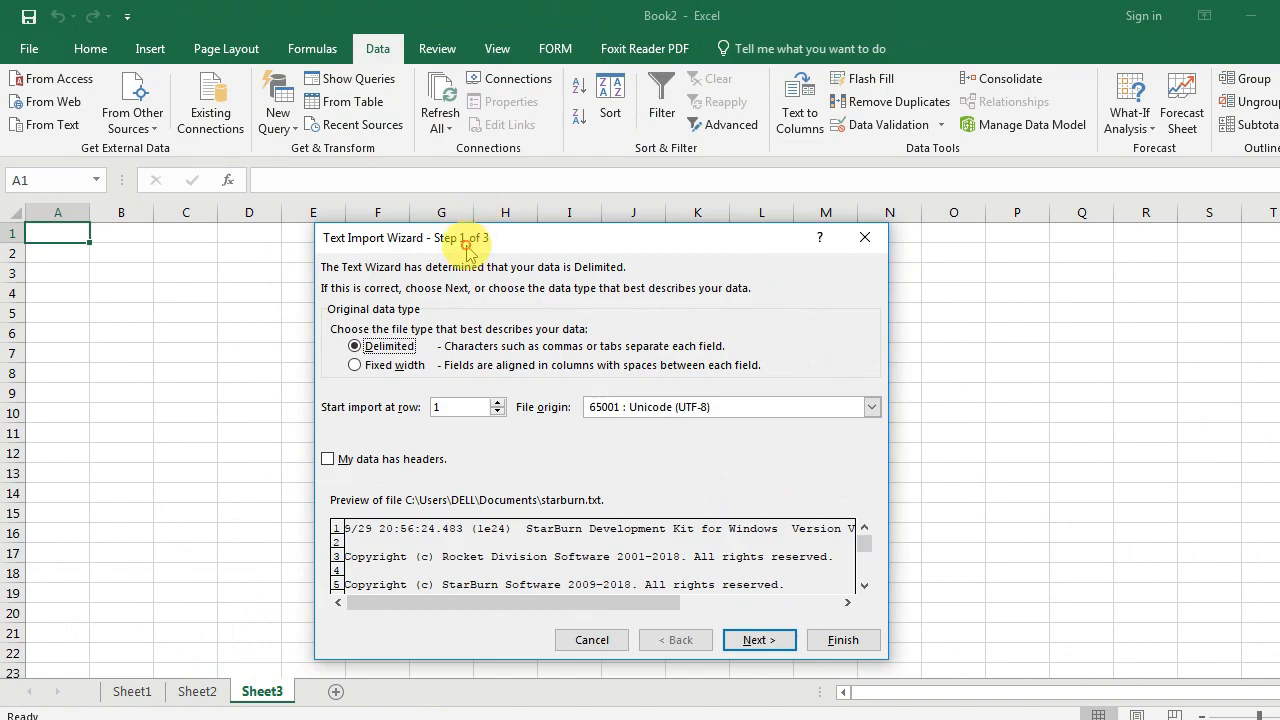
pyautogui.moveTo(381, 190); pyautogui.dragTo(404, 77)
pyautogui.moveTo(489, 126); pyautogui.dragTo(490, 113)
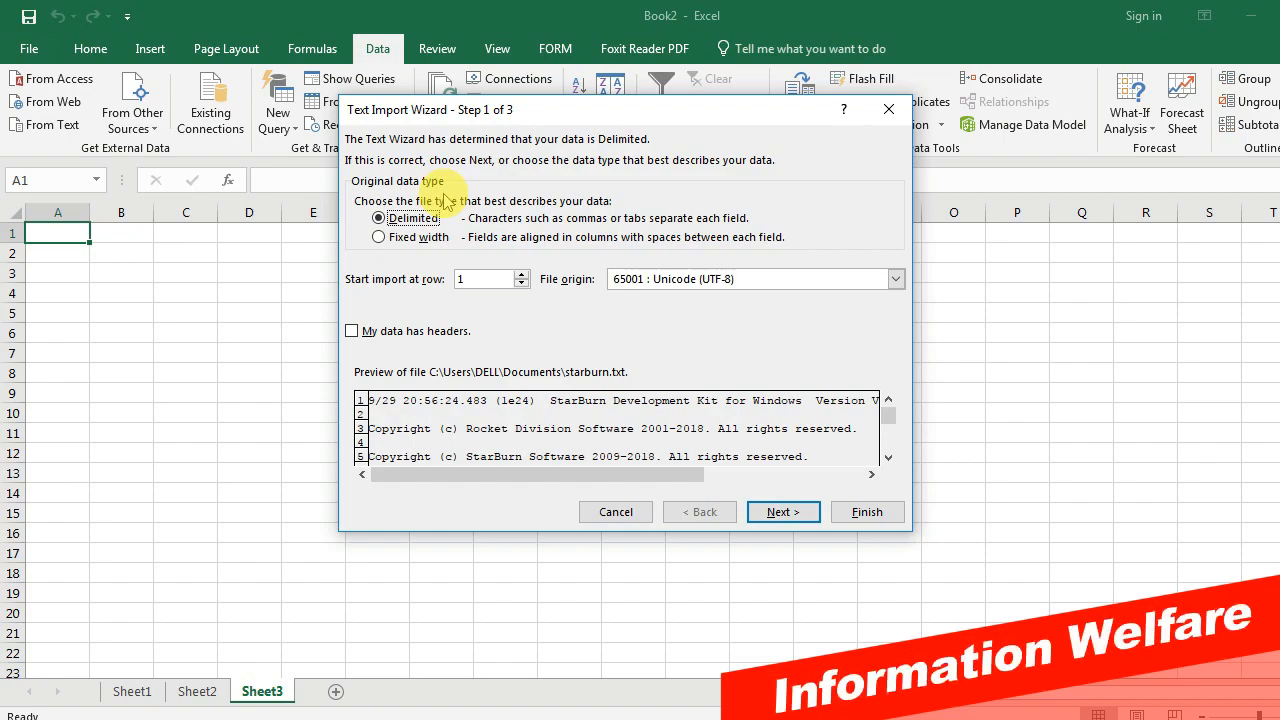
# Import the text as tab-delimited data with the General column format into the existing worksheet at cell A1.
pyautogui.click(395, 240)
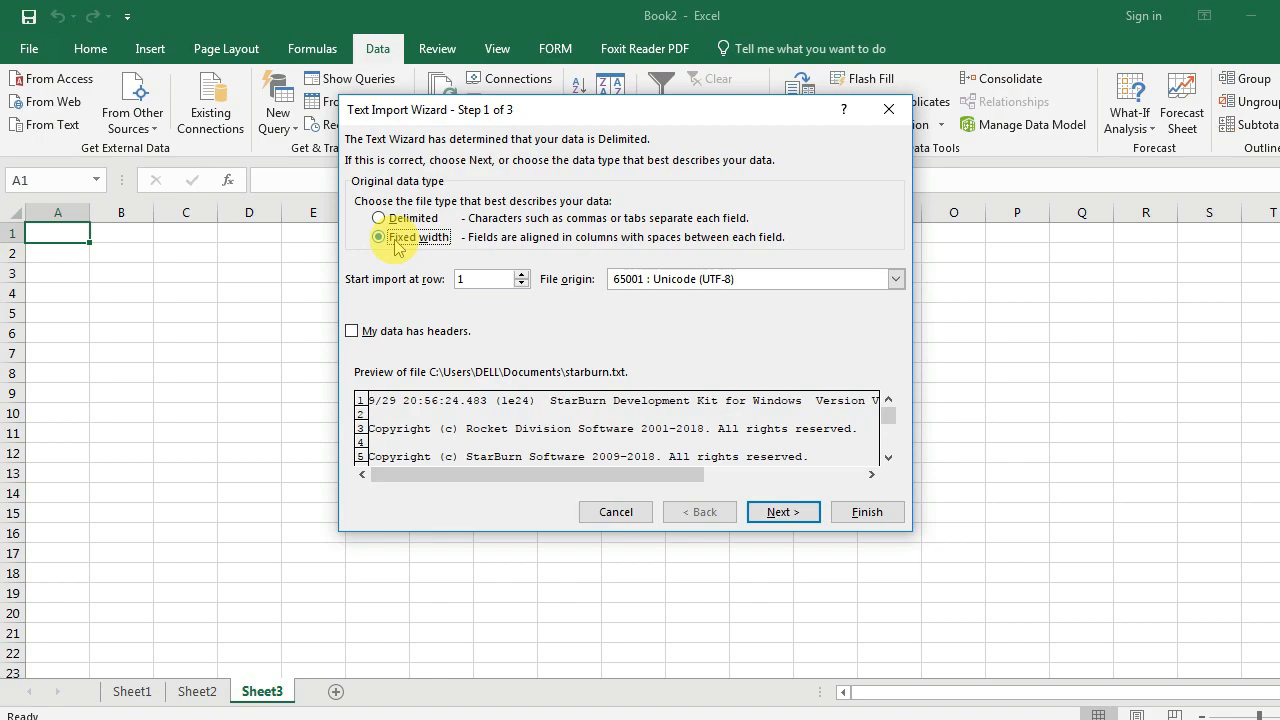
pyautogui.click(384, 220)
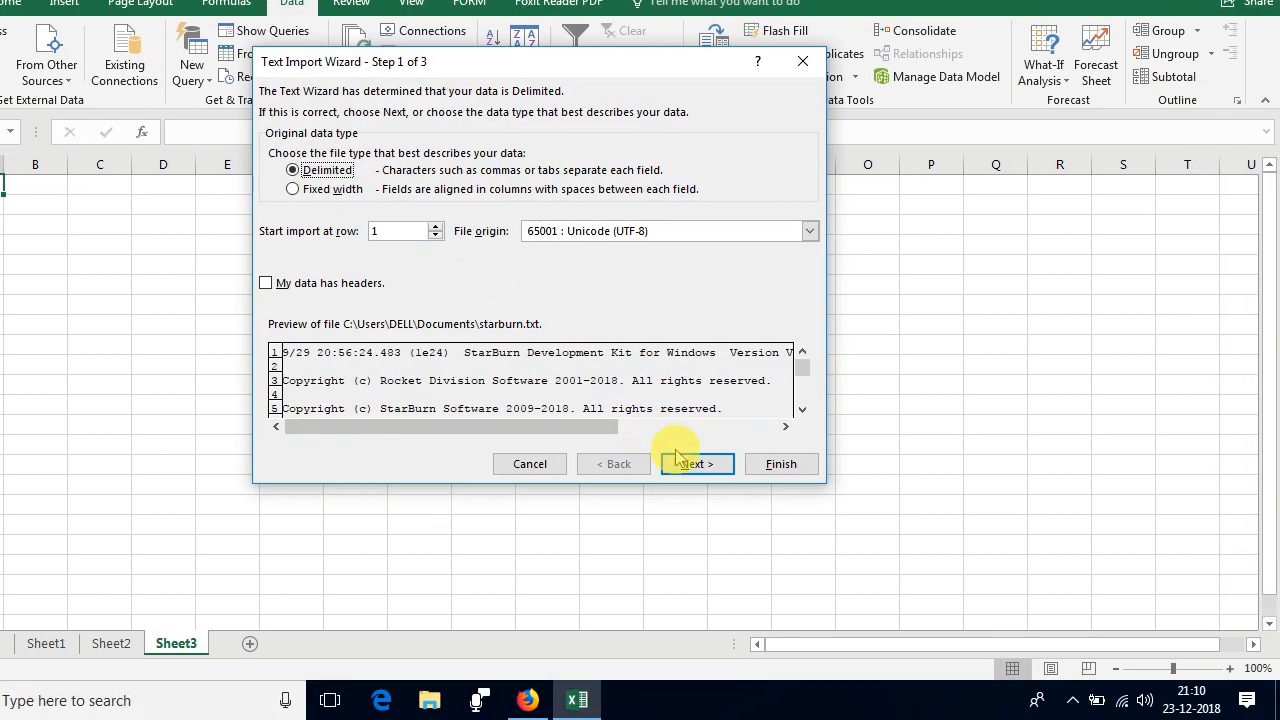
pyautogui.click(692, 465)
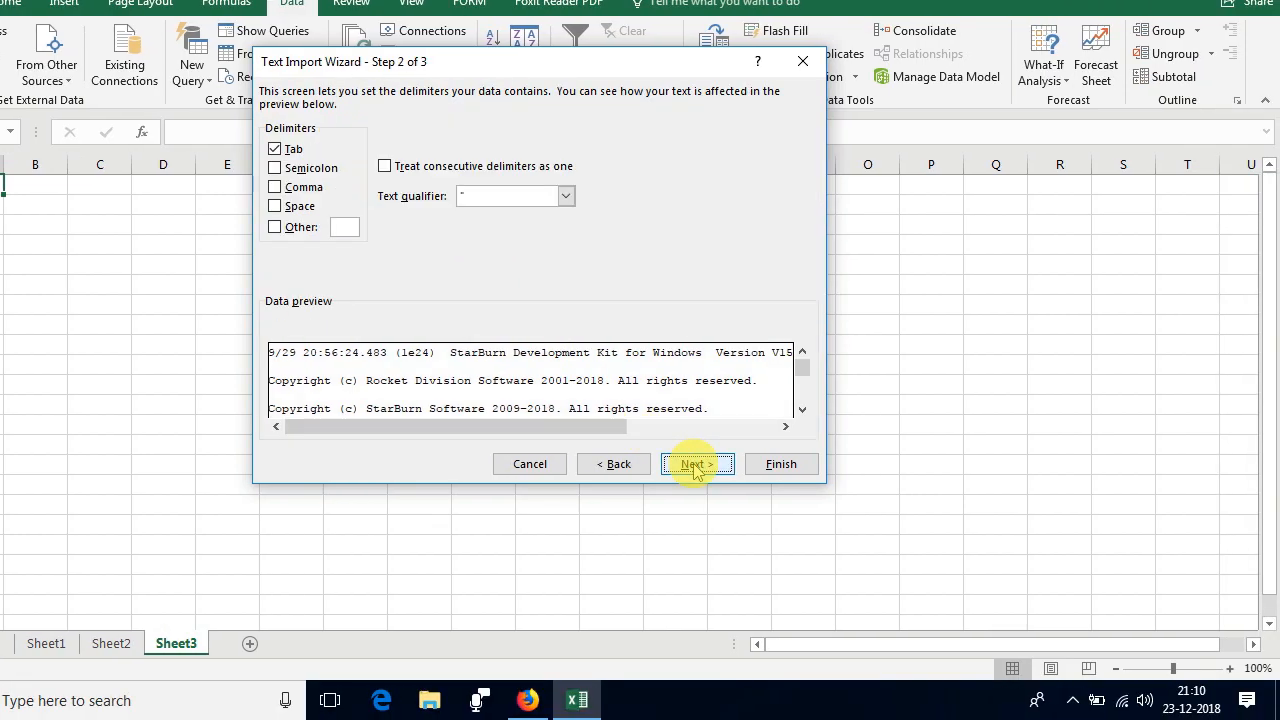
pyautogui.click(699, 468)
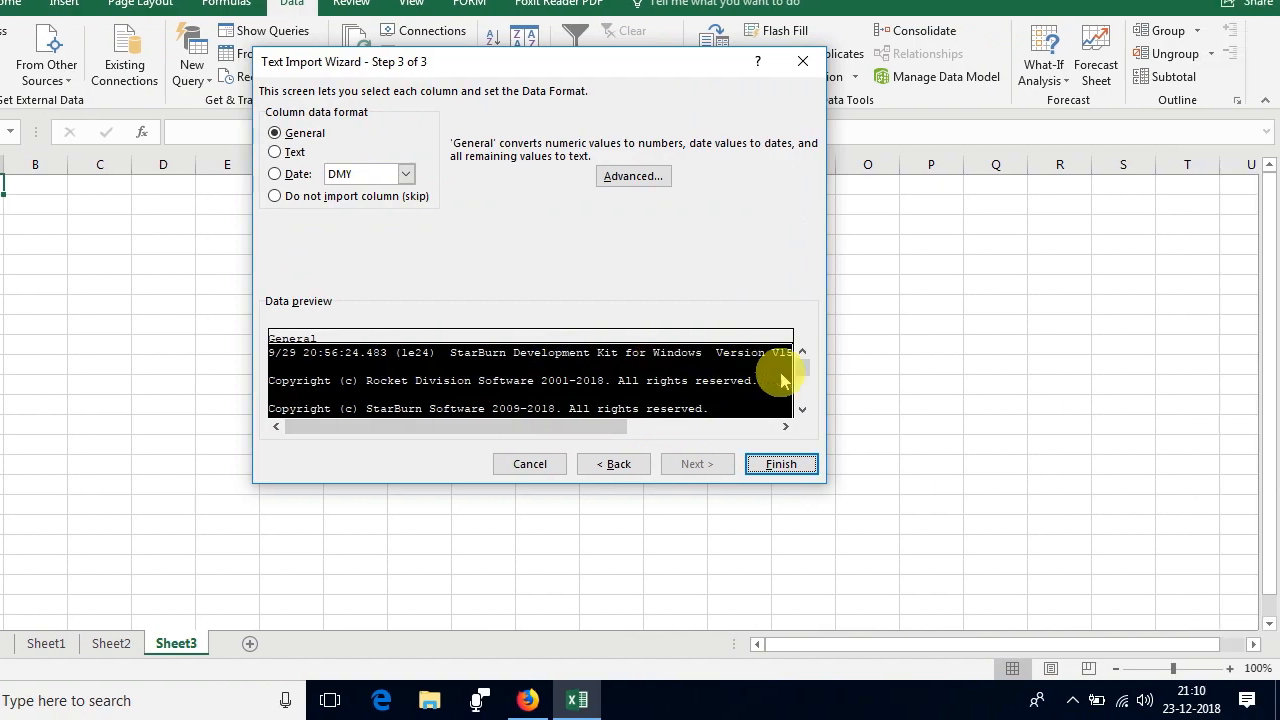
pyautogui.moveTo(880, 370); pyautogui.dragTo(885, 411)
pyautogui.click(776, 464)
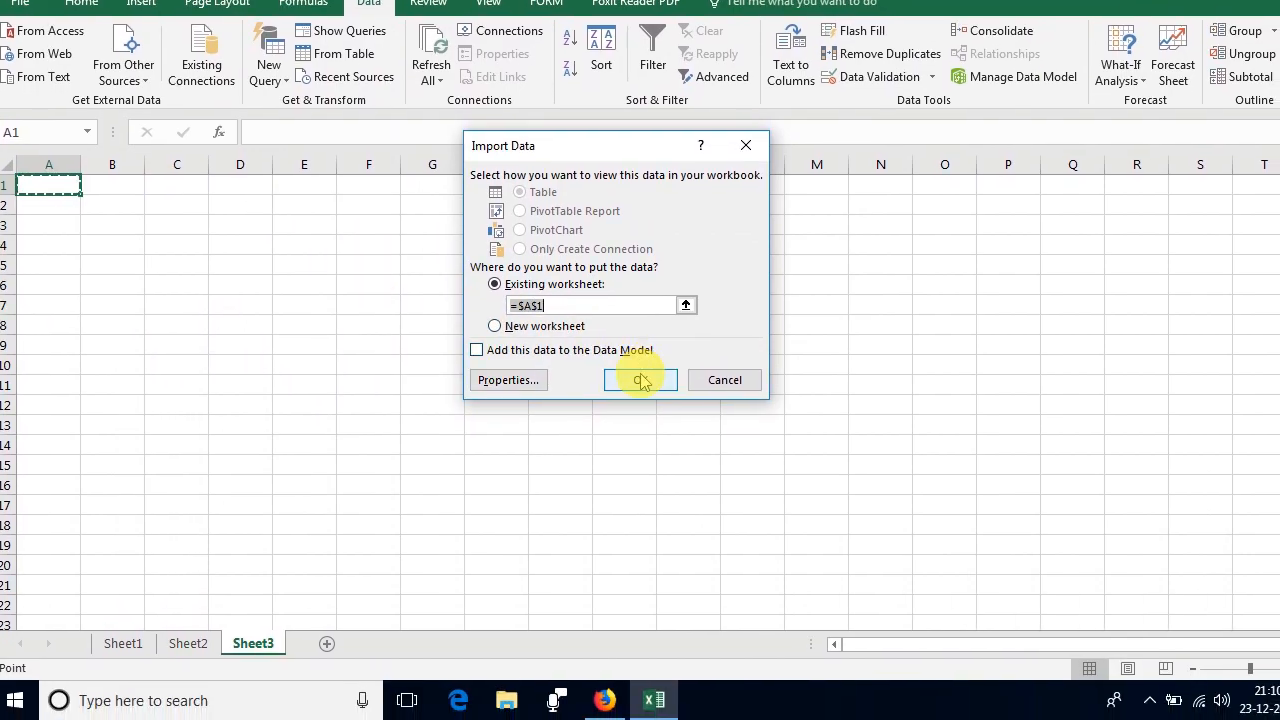
pyautogui.click(649, 386)
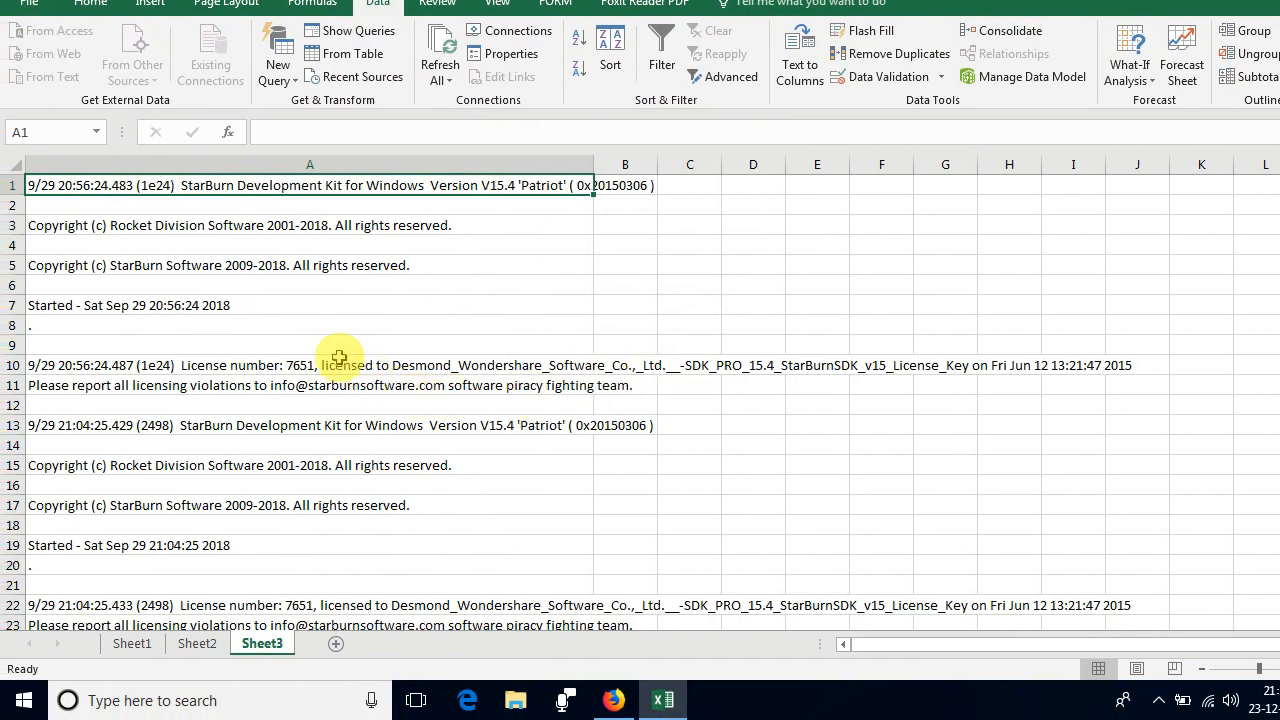
# Examine the imported starburn log lines in column A of Sheet3, down to row 29.
pyautogui.press('Down')
pyautogui.press('Down')
pyautogui.press('Down')
pyautogui.press('Down')
pyautogui.press('Down')
pyautogui.press('Down')
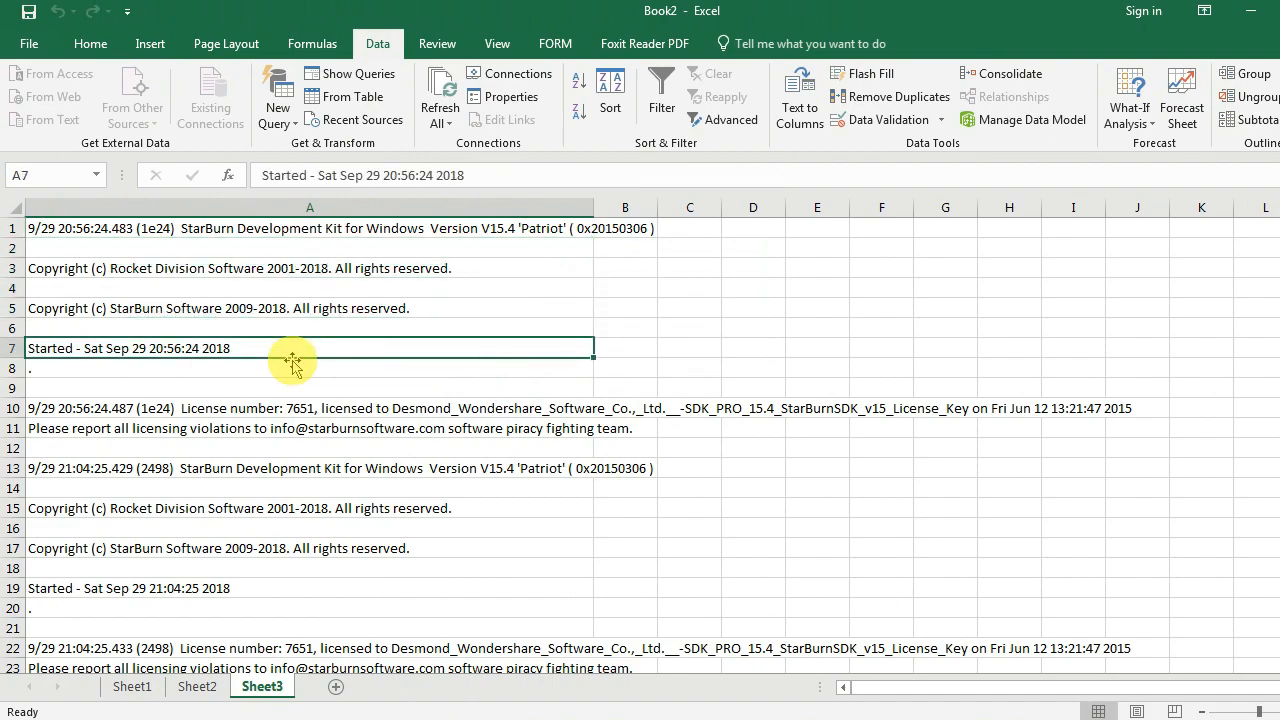
pyautogui.press('Down')
pyautogui.press('Down')
pyautogui.press('Down')
pyautogui.press('Down')
pyautogui.press('Down')
pyautogui.press('Down')
pyautogui.press('Down')
pyautogui.press('Down')
pyautogui.press('Down')
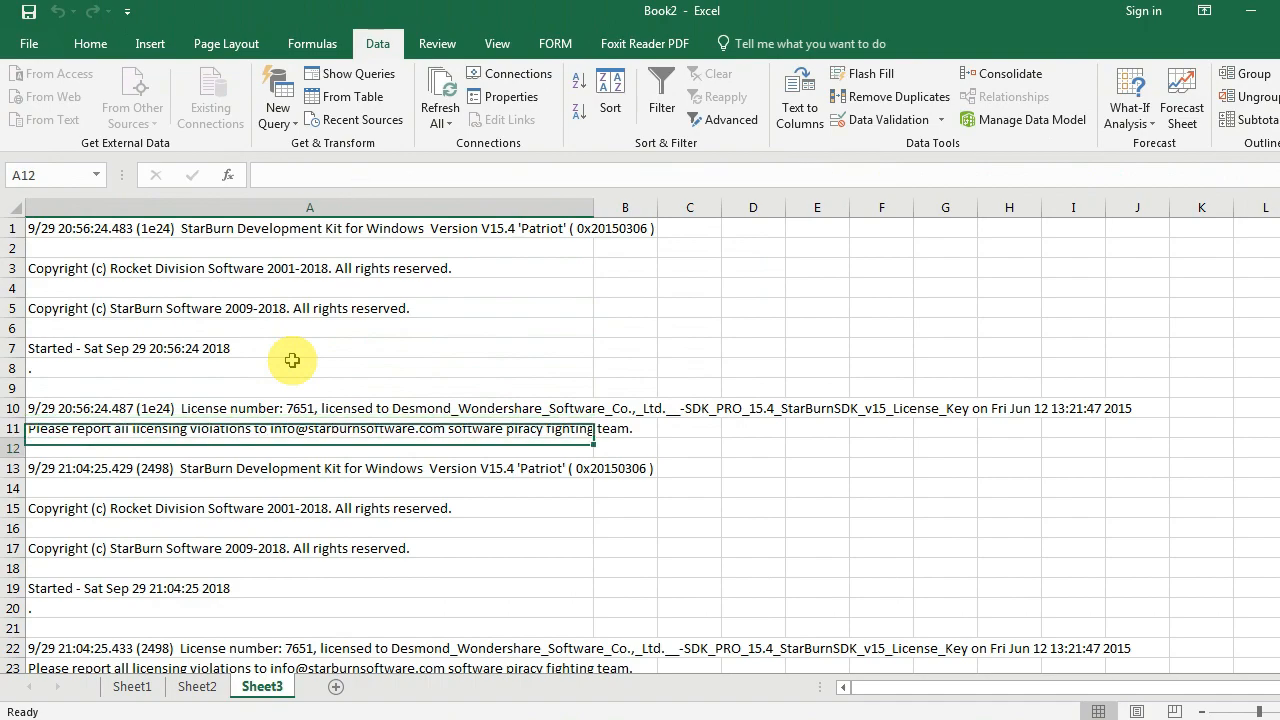
pyautogui.press('Down')
pyautogui.press('Down')
pyautogui.press('Down')
pyautogui.press('Down')
pyautogui.press('Down')
pyautogui.press('Down')
pyautogui.press('Down')
pyautogui.press('Down')
pyautogui.press('Down')
pyautogui.press('Down')
pyautogui.press('Down')
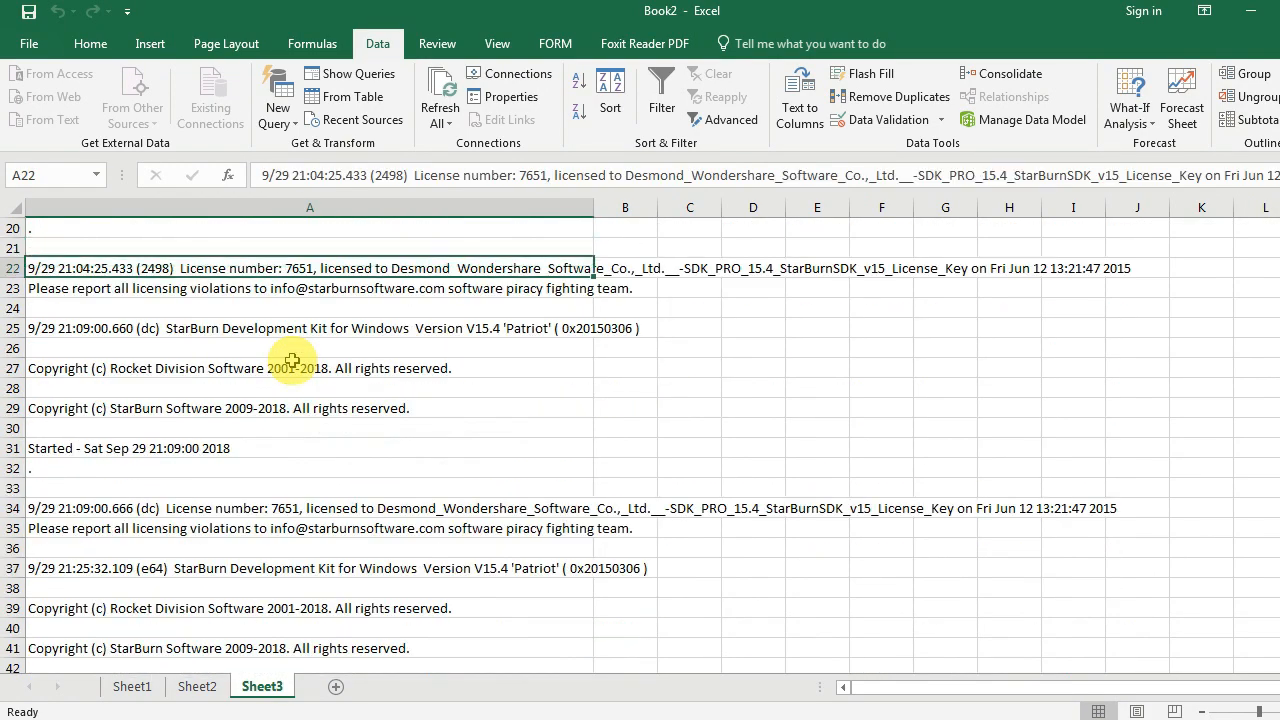
pyautogui.press('Down')
pyautogui.press('Down')
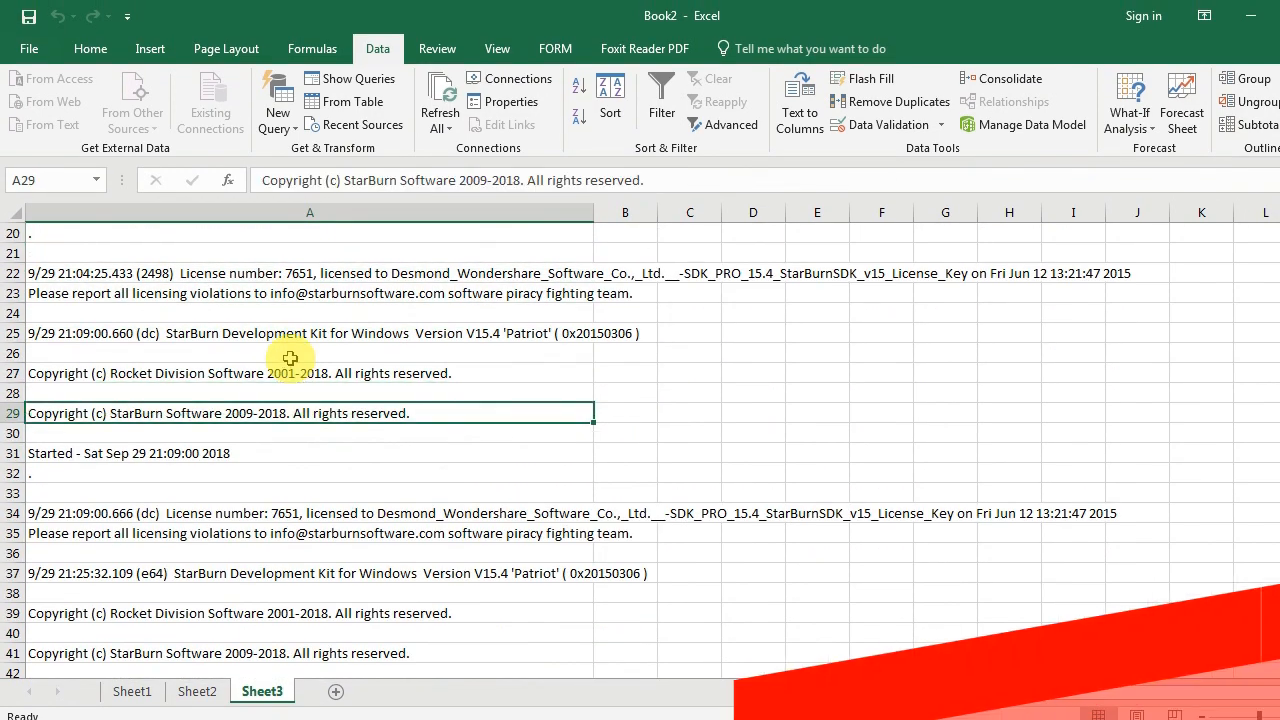